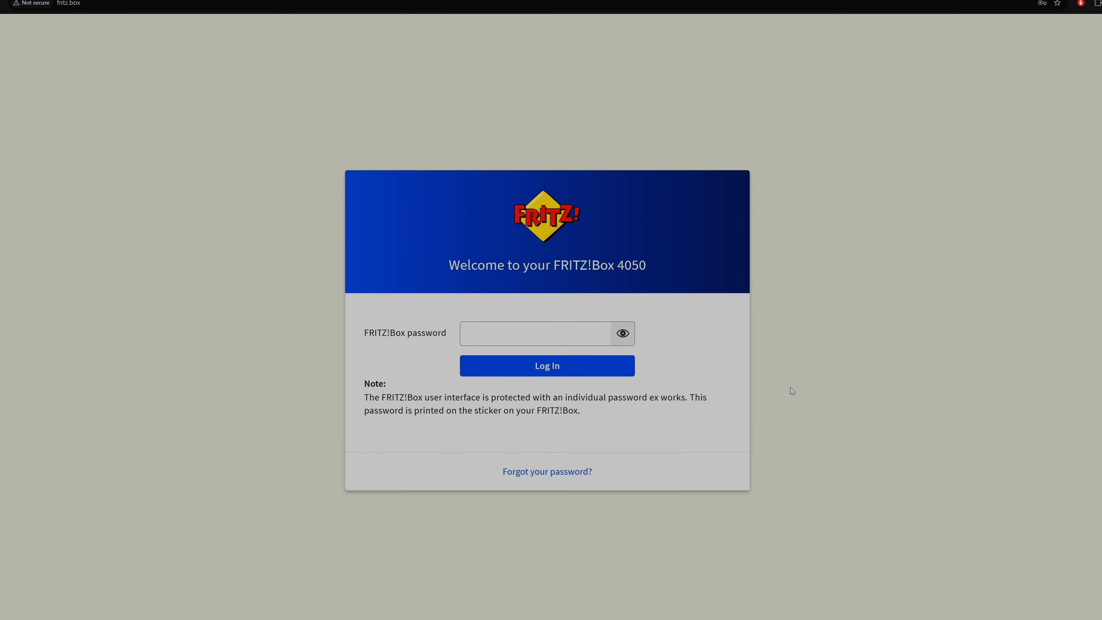
# Log in to the FRITZ!Box user interface at fritz.box by entering the FRITZ!Box password.
pyautogui.click(61, 10)
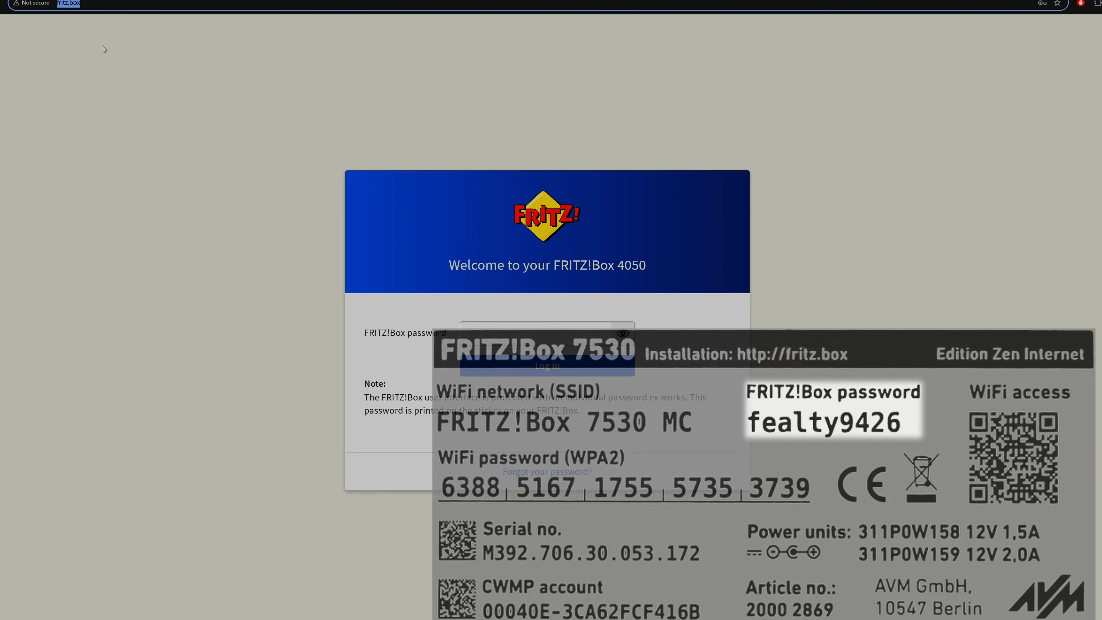
pyautogui.click(392, 337)
pyautogui.moveTo(370, 332); pyautogui.dragTo(447, 335)
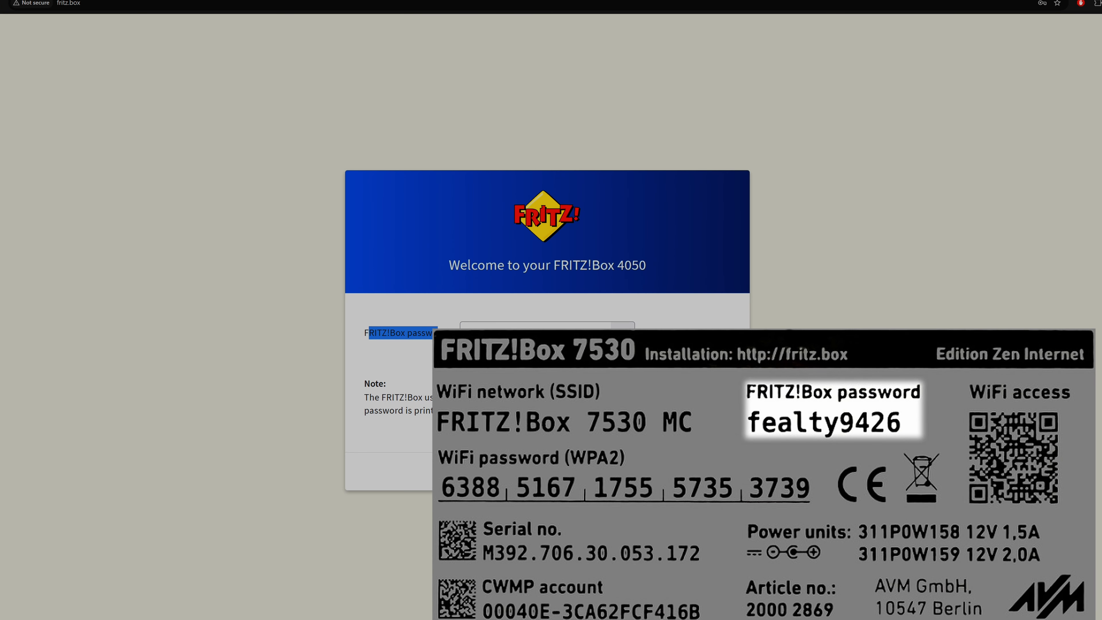
pyautogui.click(495, 334)
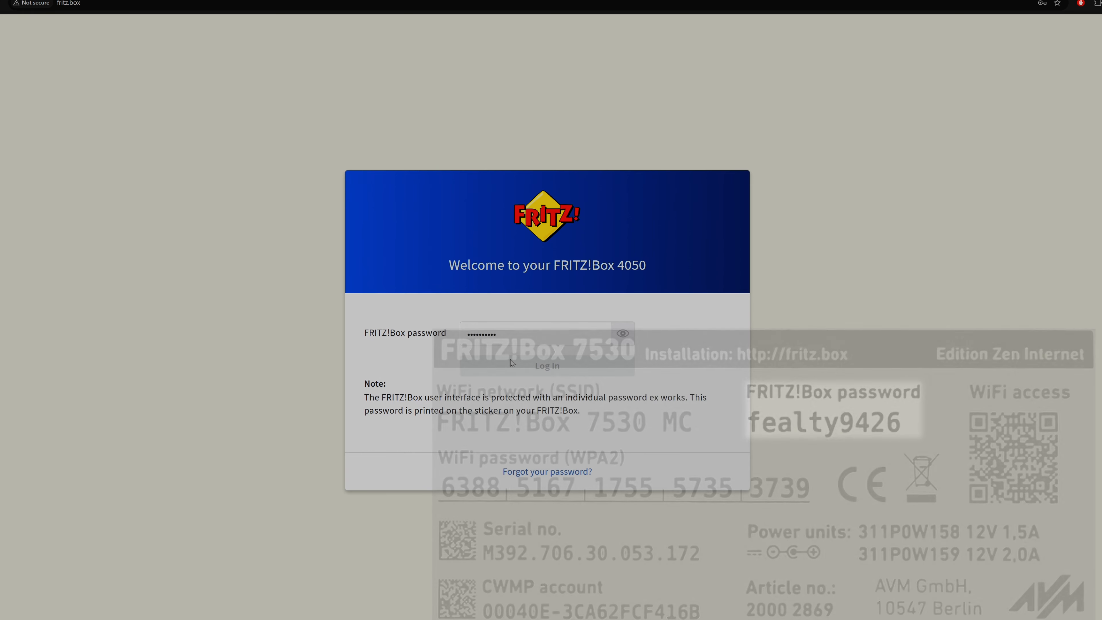
pyautogui.press('Return')
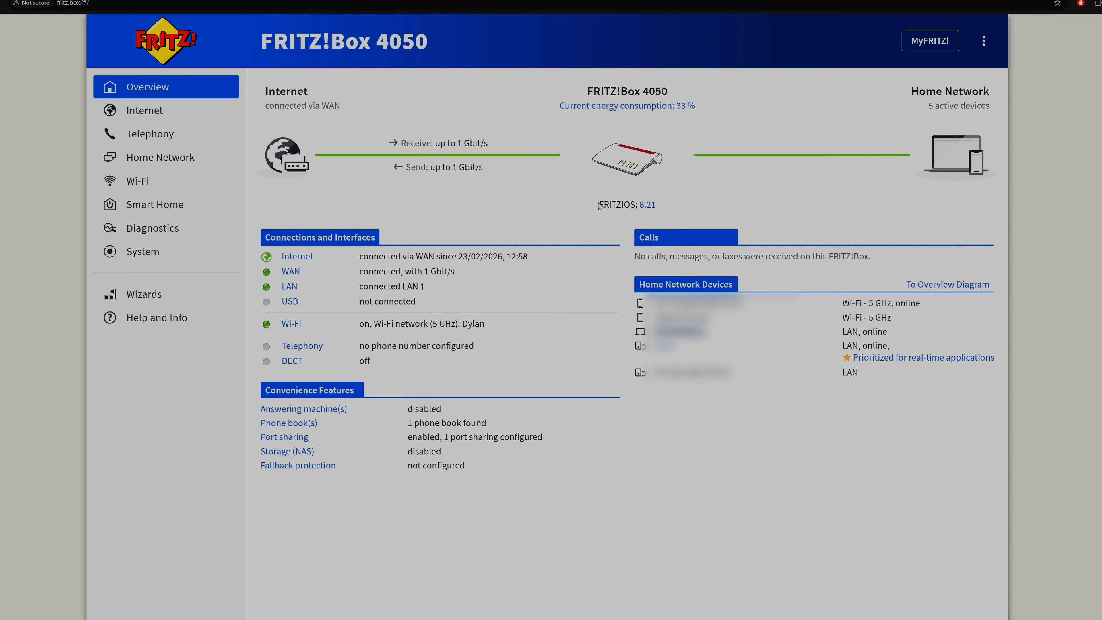
# Check the installed FRITZ!OS version on the overview page.
pyautogui.moveTo(594, 207); pyautogui.dragTo(664, 206)
pyautogui.click(663, 206)
pyautogui.moveTo(664, 210); pyautogui.dragTo(689, 210)
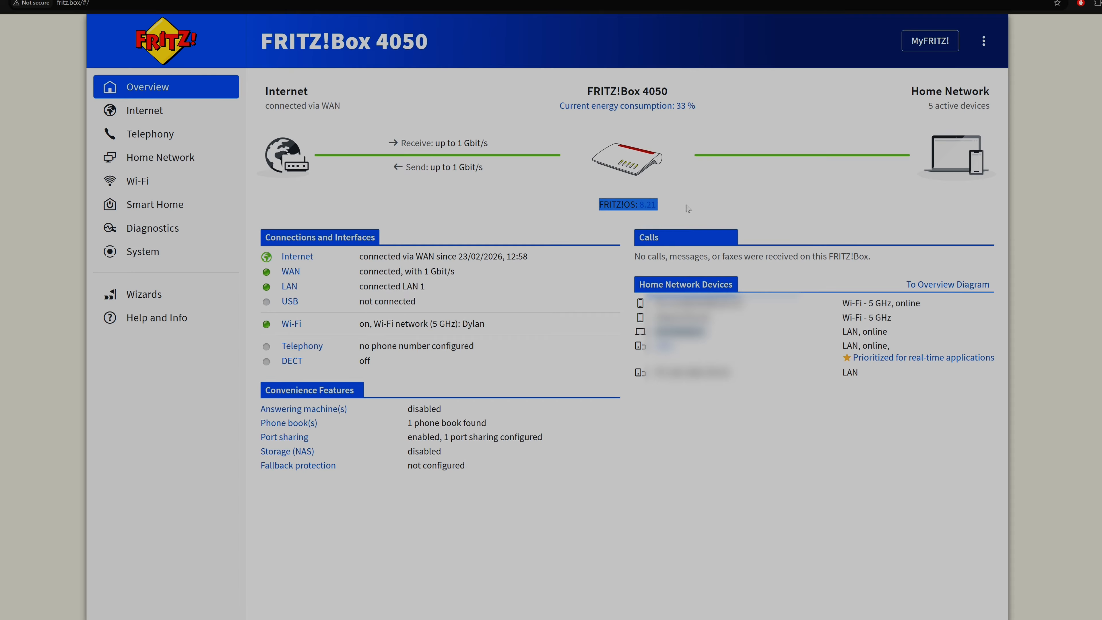
pyautogui.click(688, 208)
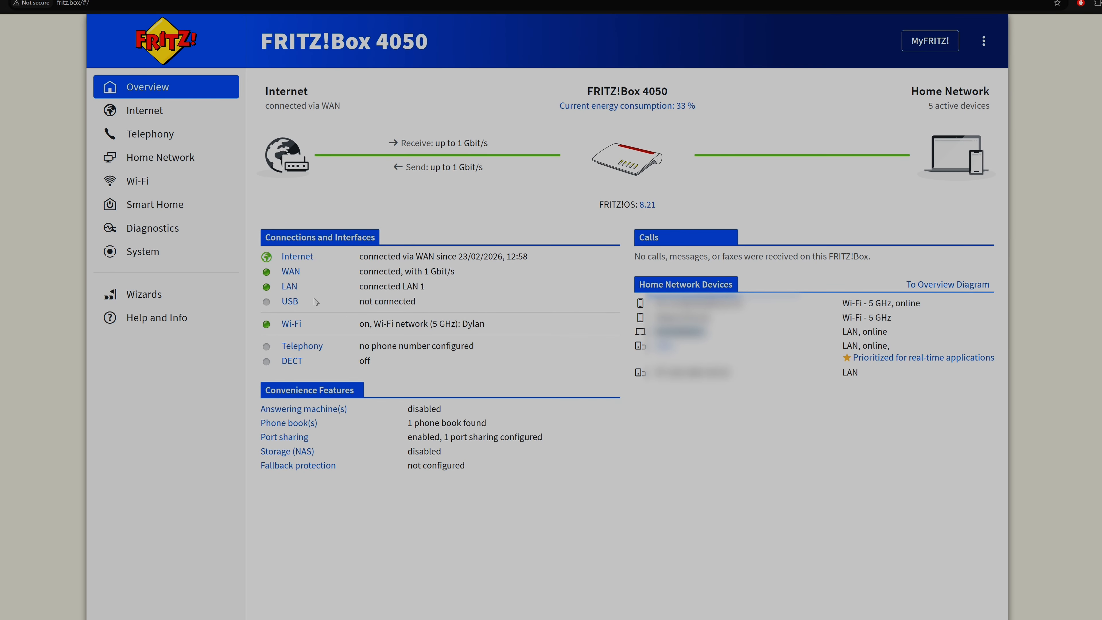
# Search for a new FRITZ!OS version in the system update settings and view the automatic update options.
pyautogui.click(144, 256)
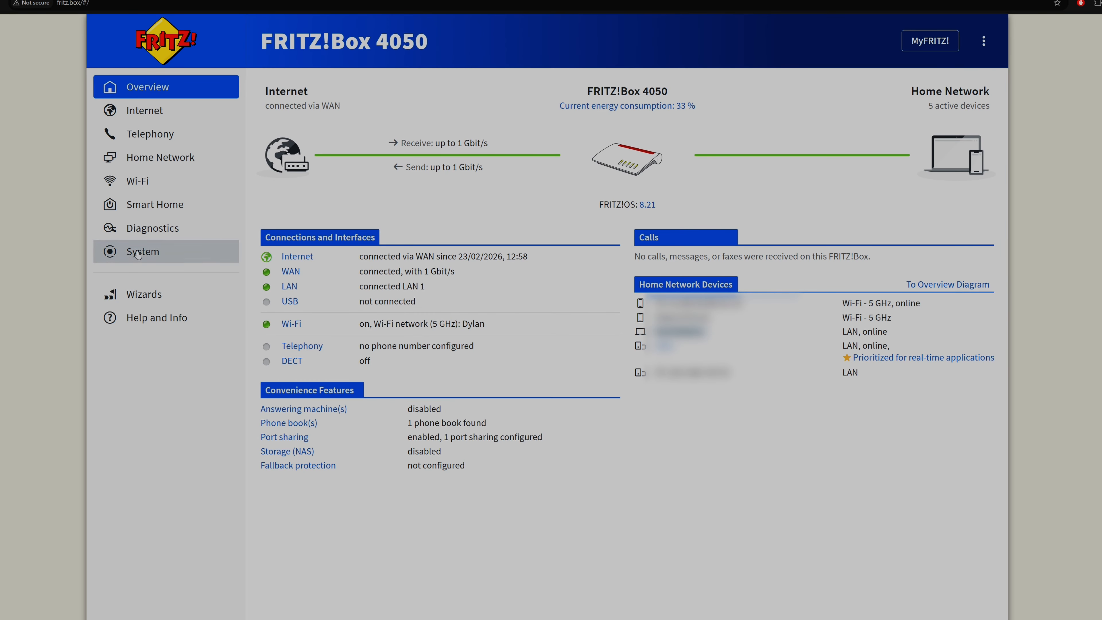
pyautogui.click(138, 443)
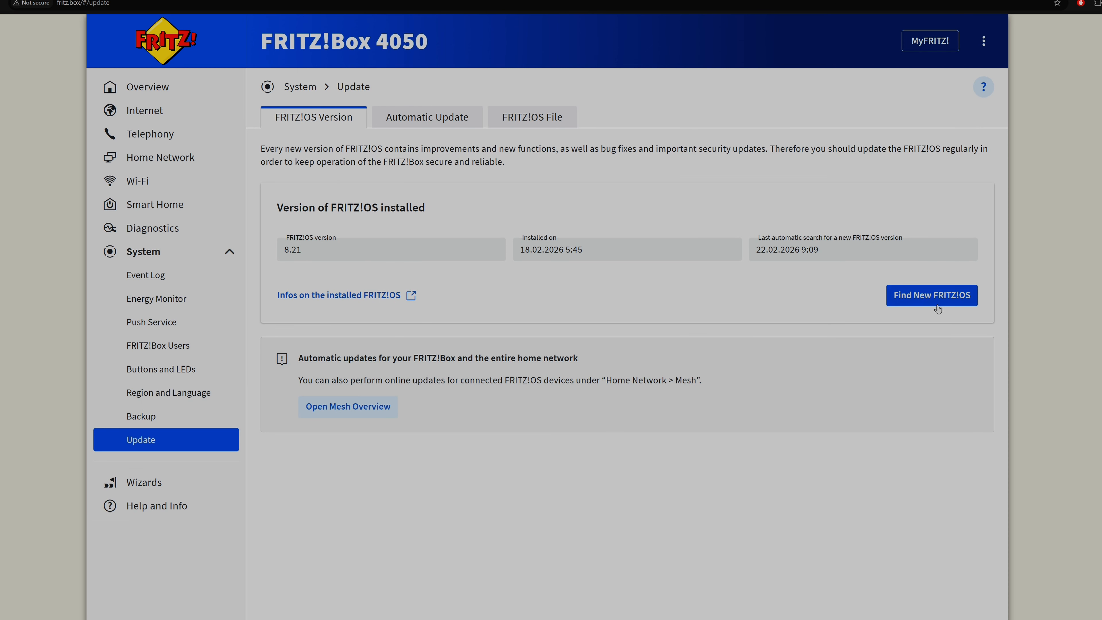
pyautogui.click(971, 299)
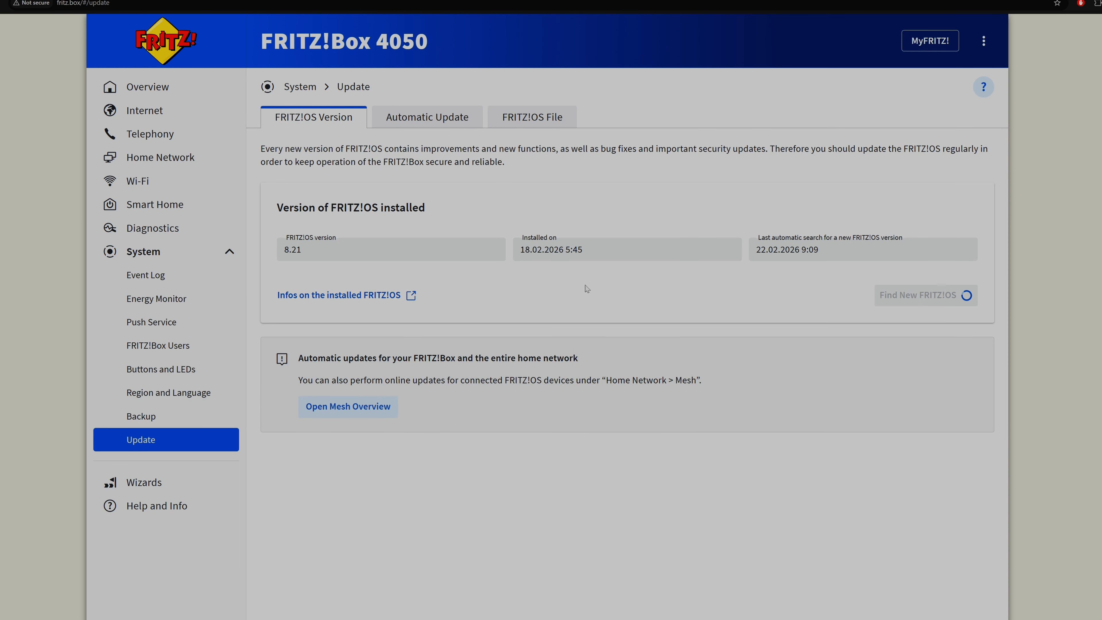
pyautogui.moveTo(303, 250); pyautogui.dragTo(473, 280)
pyautogui.click(474, 280)
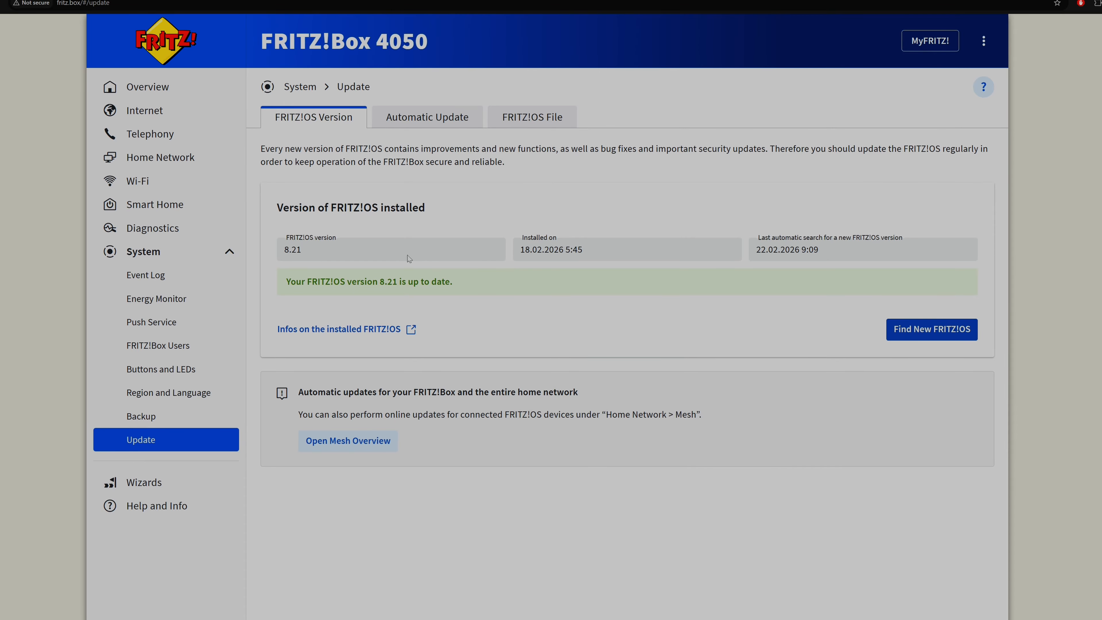
pyautogui.click(425, 118)
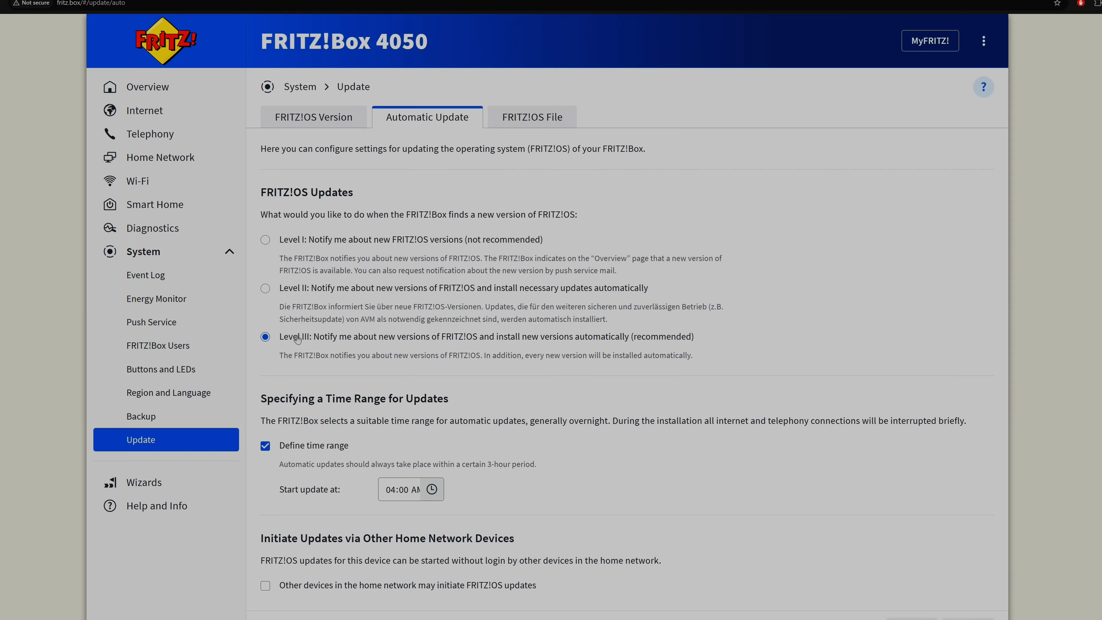
# View the router's region setting and the list of available interface languages.
pyautogui.click(233, 389)
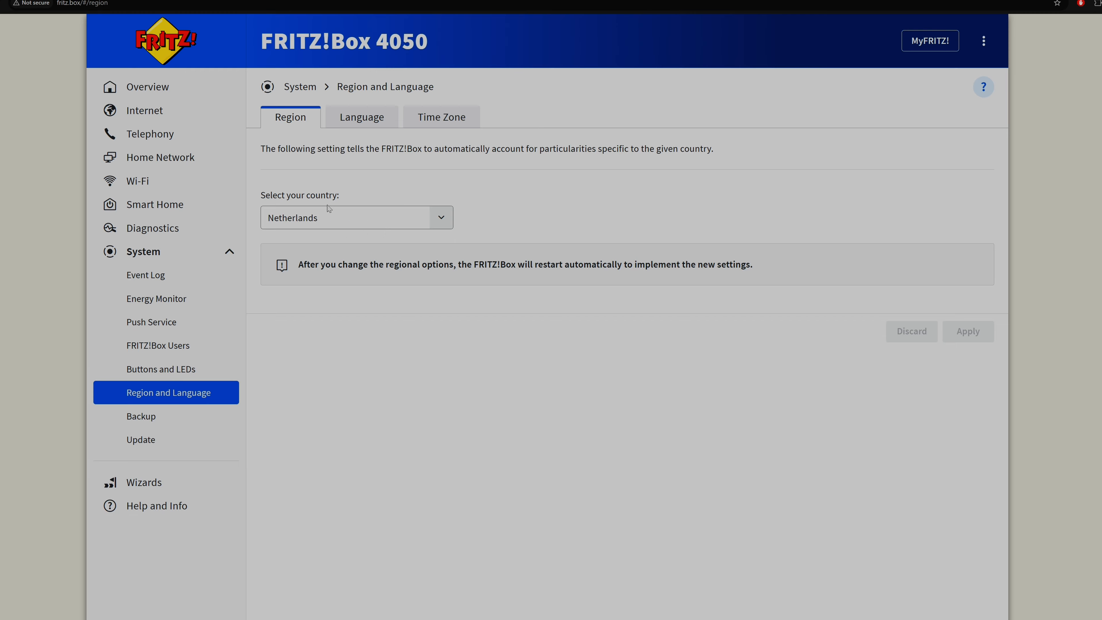
pyautogui.click(360, 127)
pyautogui.click(331, 217)
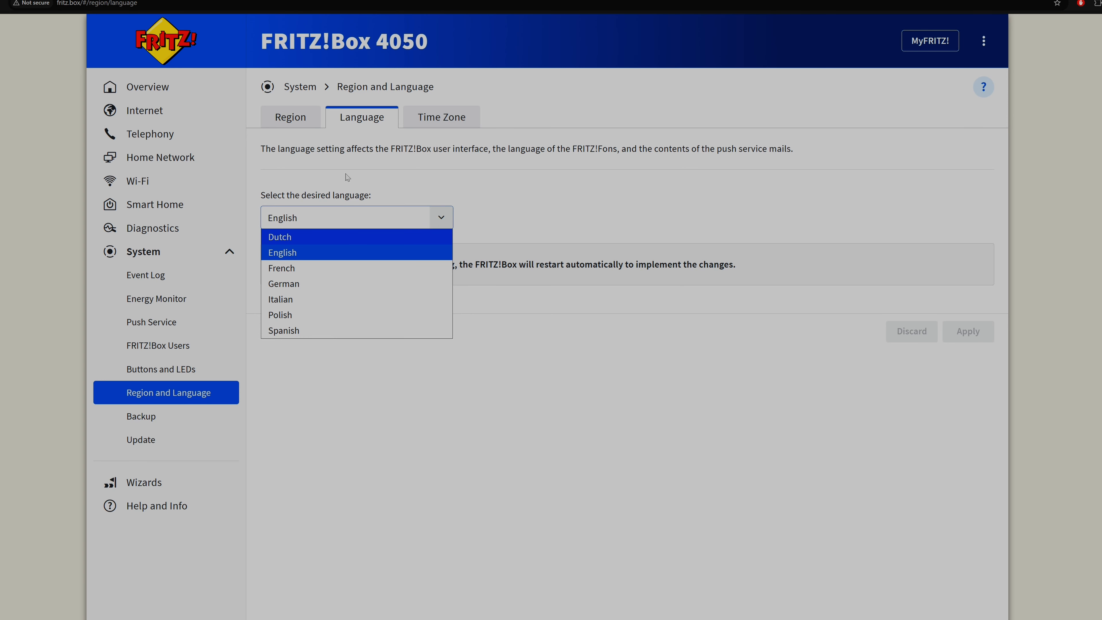
# Review the Buttons and LEDs settings, covering the Info LED events, the LED display and the keylock.
pyautogui.click(191, 369)
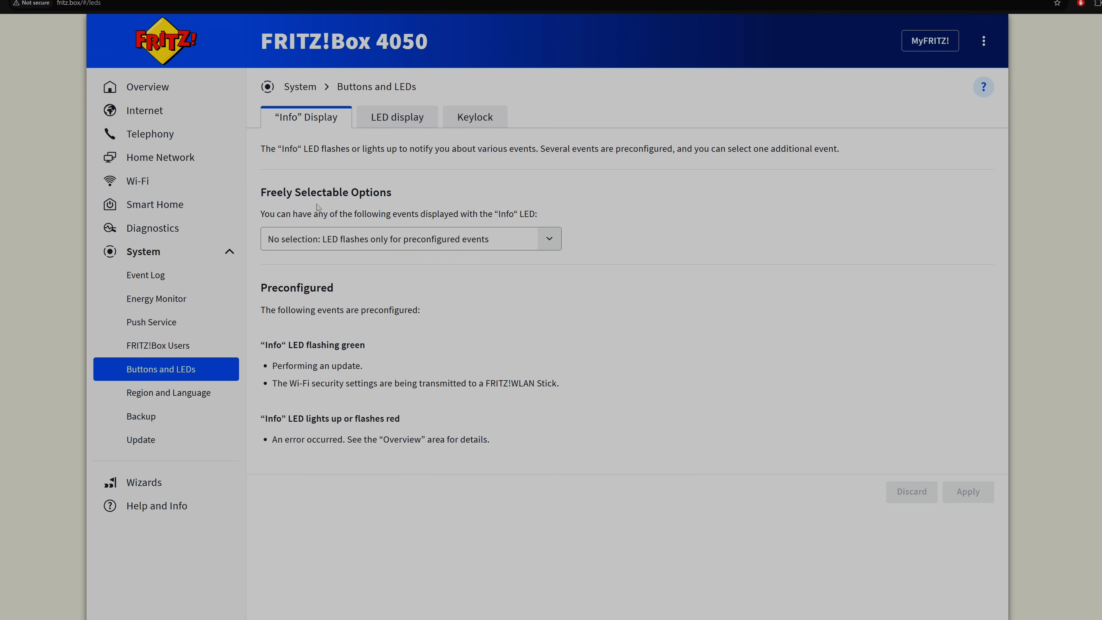
pyautogui.click(307, 241)
pyautogui.click(333, 242)
pyautogui.click(402, 126)
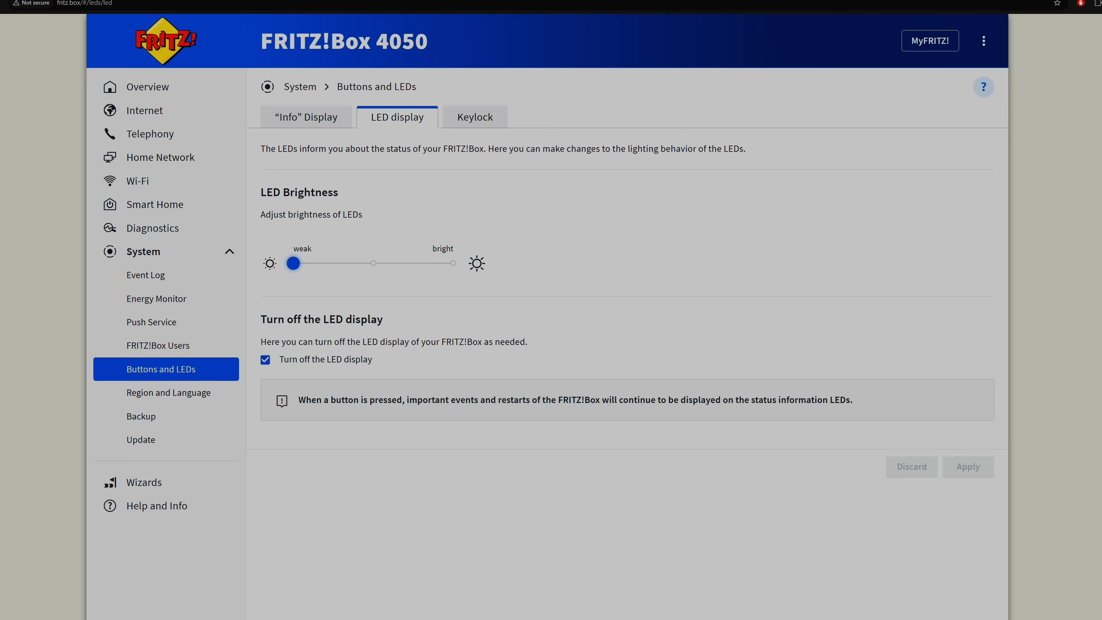
pyautogui.click(480, 125)
pyautogui.moveTo(350, 149); pyautogui.dragTo(468, 149)
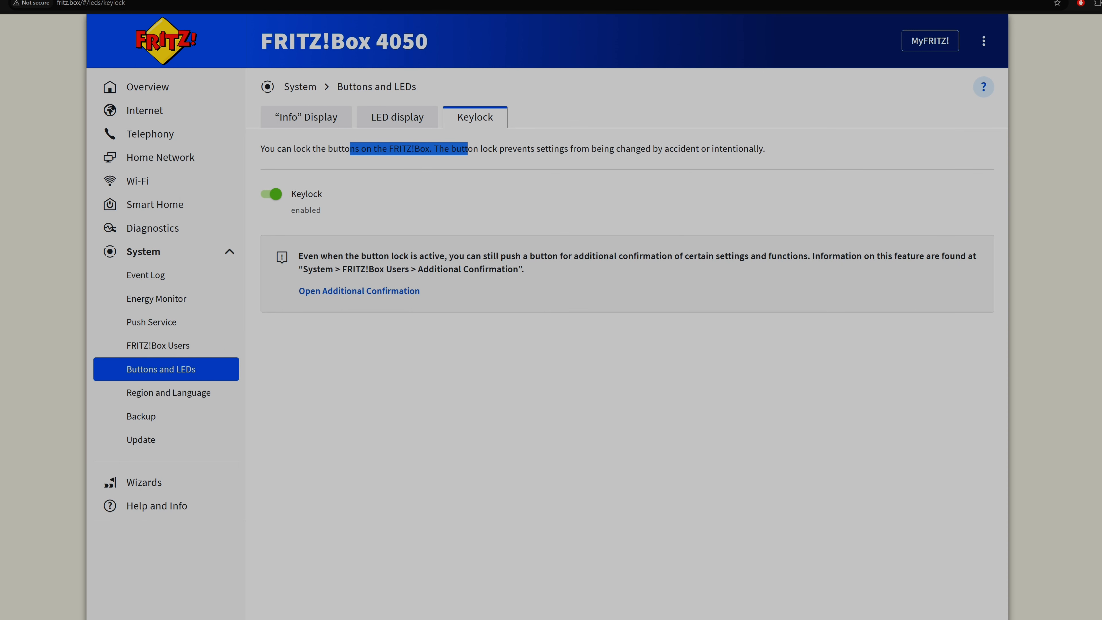
pyautogui.click(469, 150)
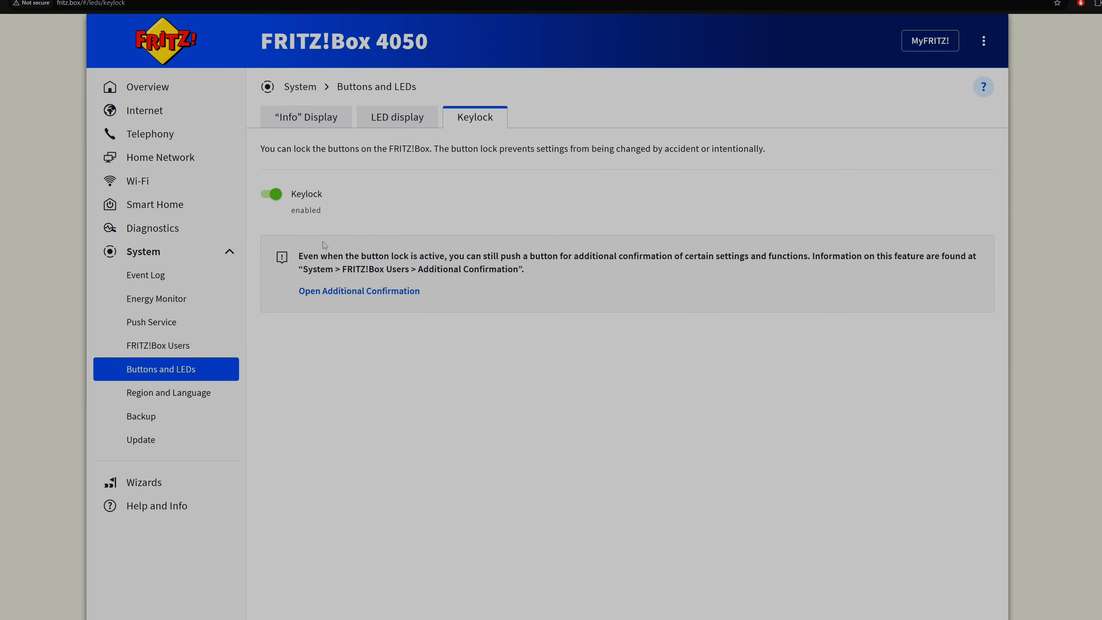
# Review the Energy Monitor's energy modes, consumption per component and usage statistics.
pyautogui.click(183, 300)
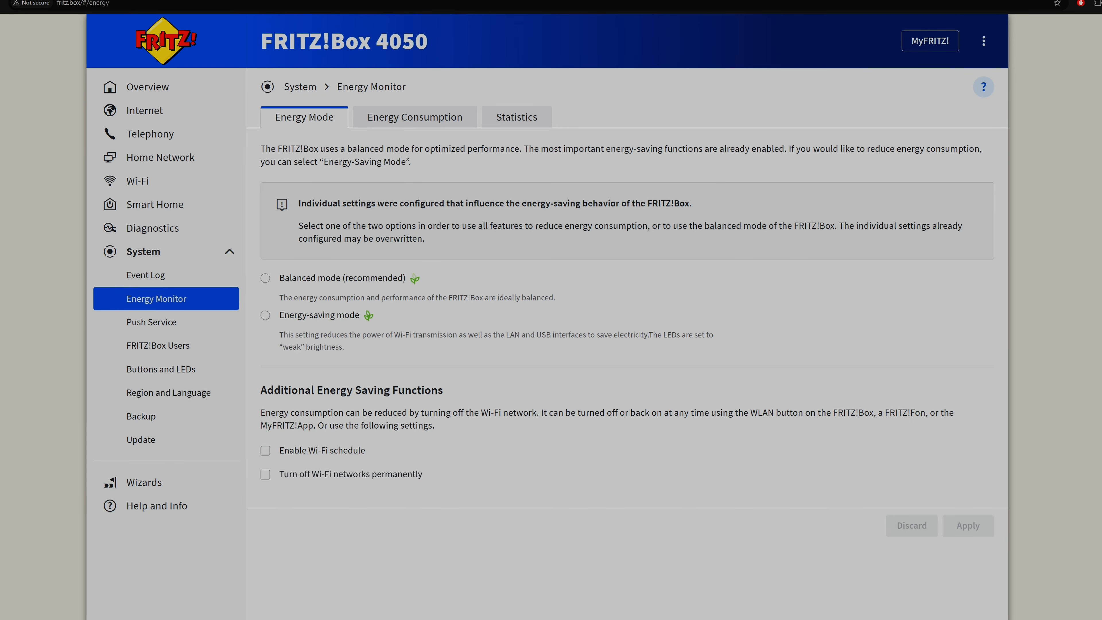
pyautogui.click(404, 123)
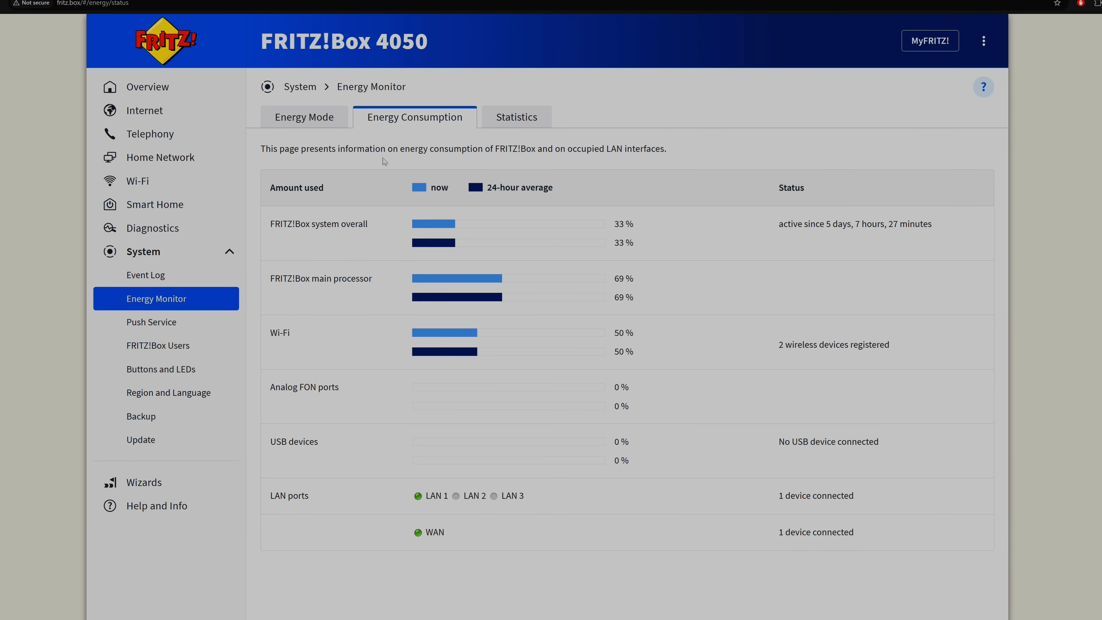
pyautogui.moveTo(300, 227); pyautogui.dragTo(449, 534)
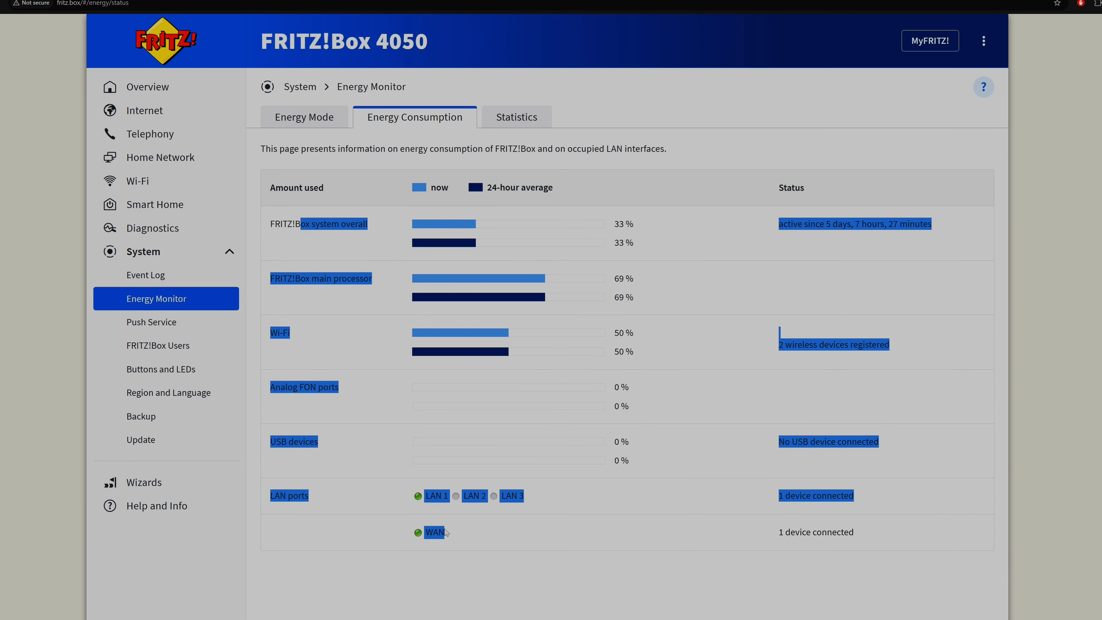
pyautogui.click(461, 535)
pyautogui.click(297, 313)
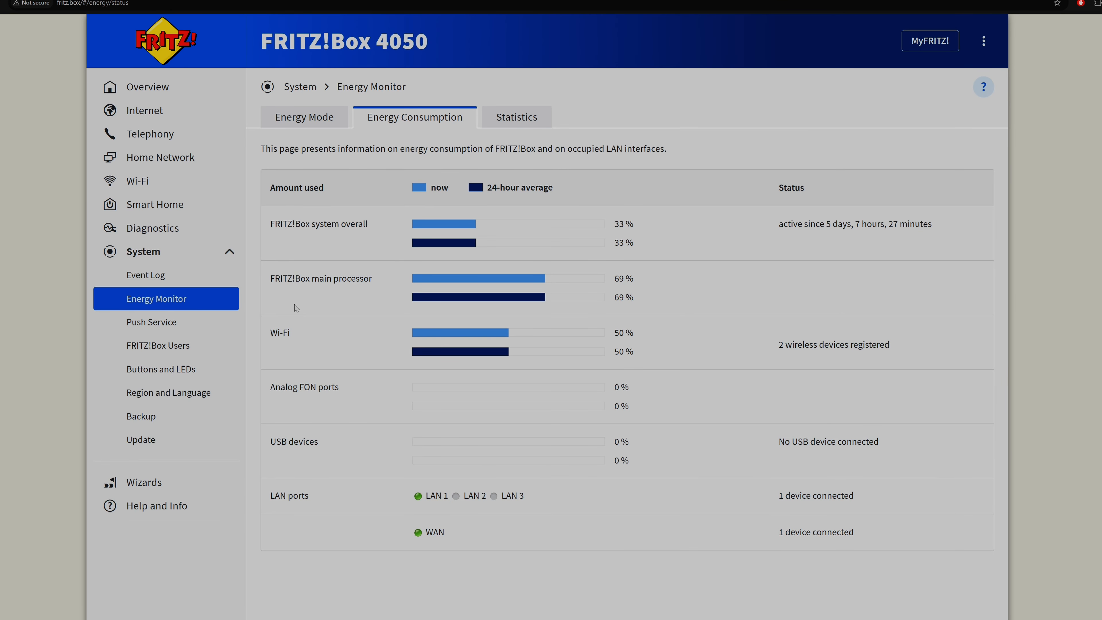
pyautogui.click(520, 119)
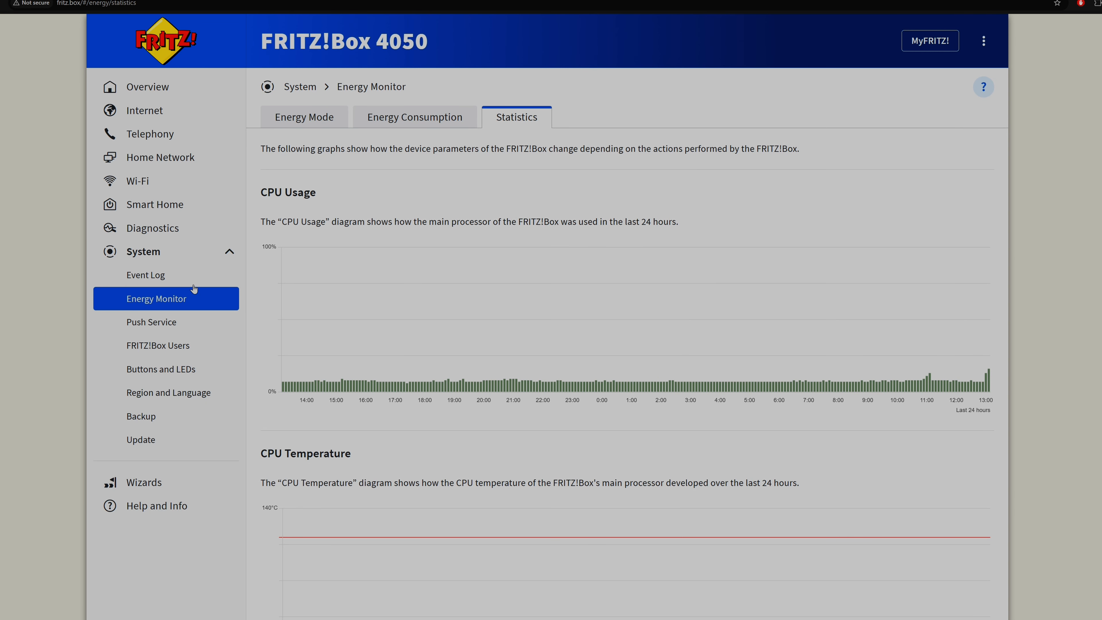
# Open the Wi-Fi network settings and examine the network name (SSID) field.
pyautogui.click(143, 180)
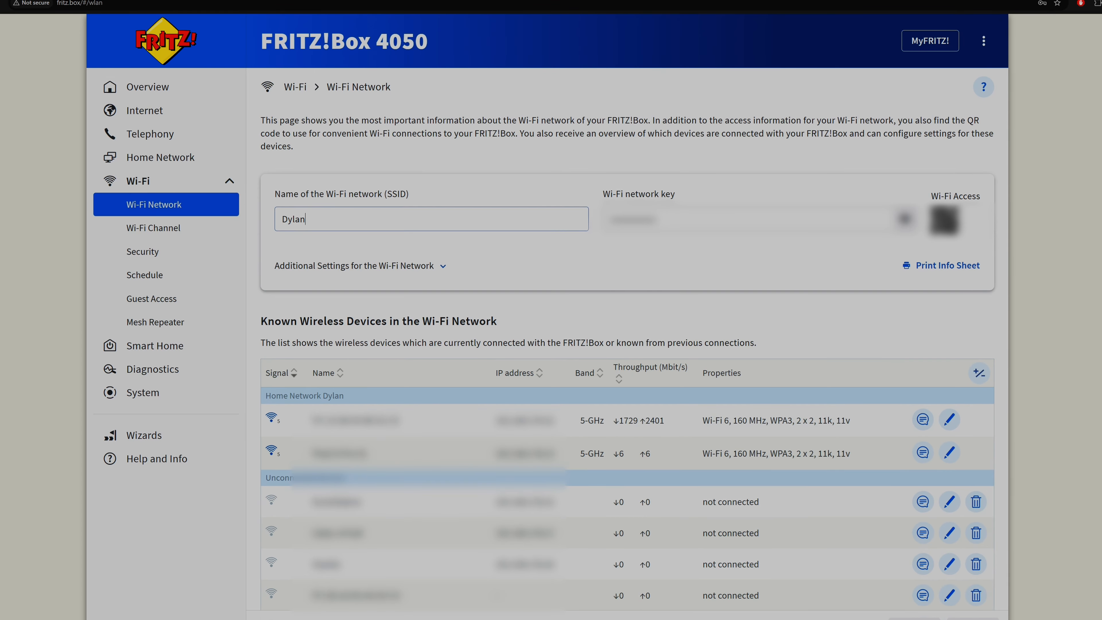
pyautogui.doubleClick(305, 220)
pyautogui.click(306, 219)
pyautogui.doubleClick(305, 219)
pyautogui.click(306, 220)
pyautogui.moveTo(306, 220); pyautogui.dragTo(277, 219)
pyautogui.click(320, 186)
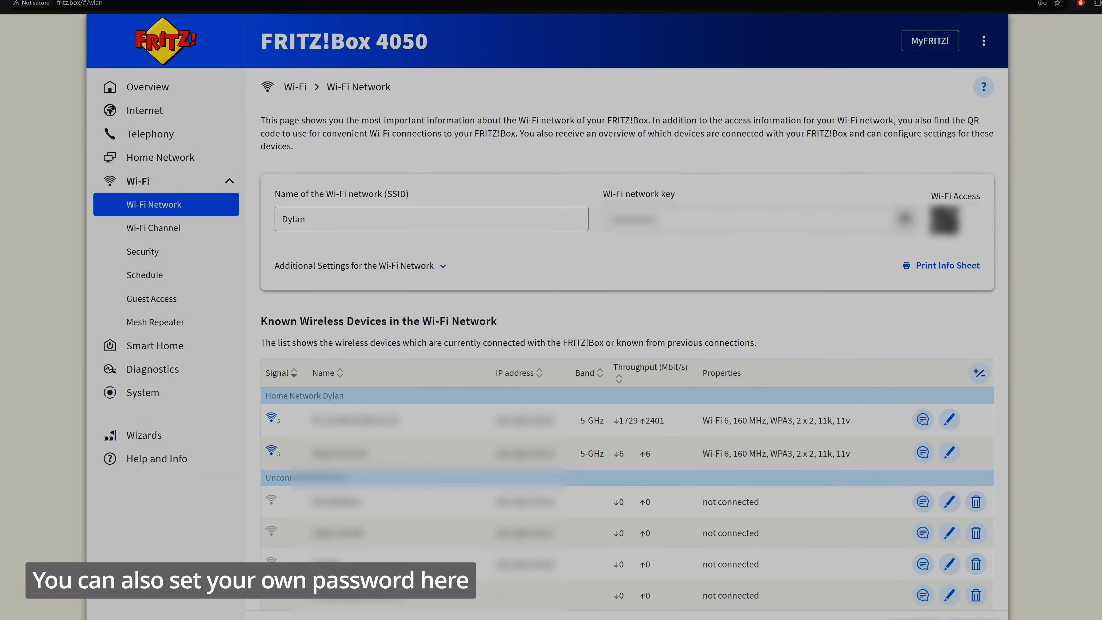
# Examine the Wi-Fi channel settings, including the standard and the available channels for the 5-GHz band.
pyautogui.click(223, 226)
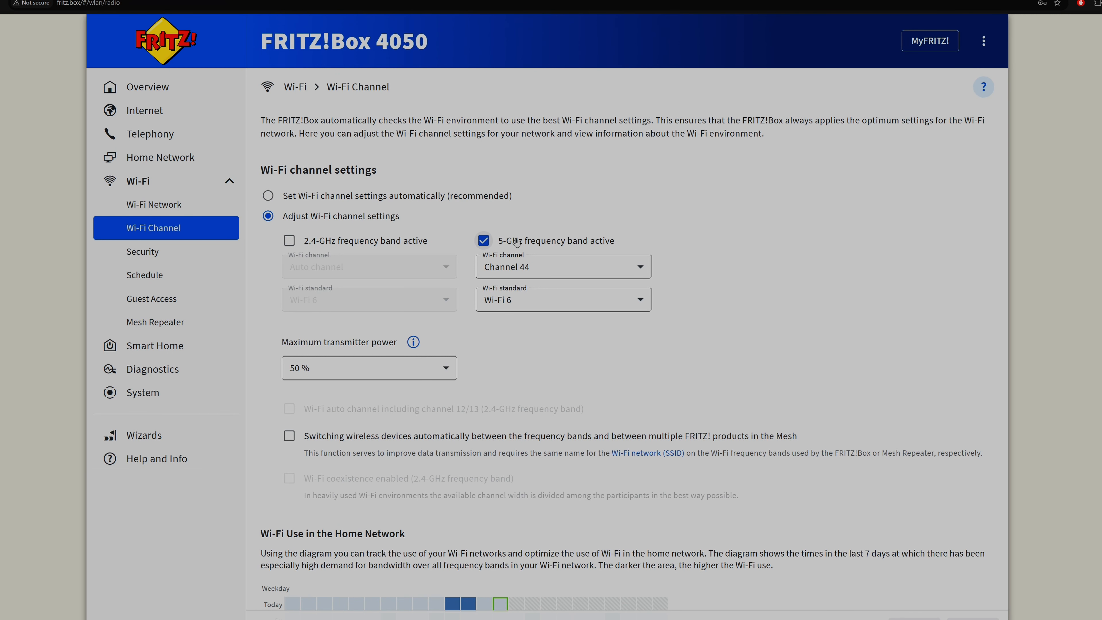
pyautogui.click(515, 302)
pyautogui.click(721, 286)
pyautogui.click(621, 266)
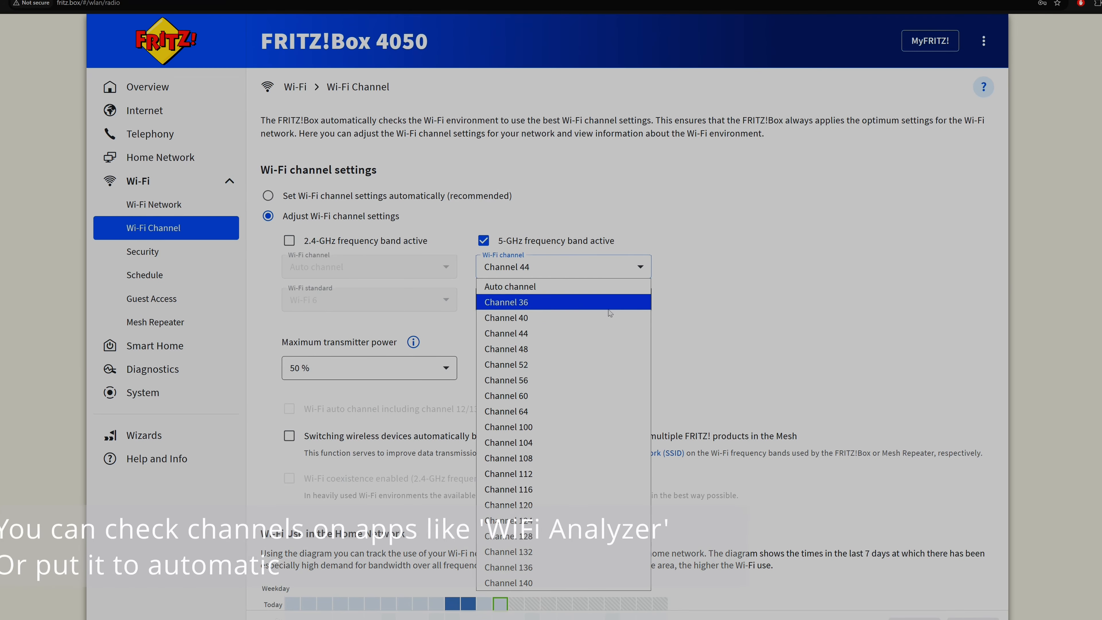
pyautogui.click(646, 263)
pyautogui.click(600, 261)
pyautogui.click(601, 261)
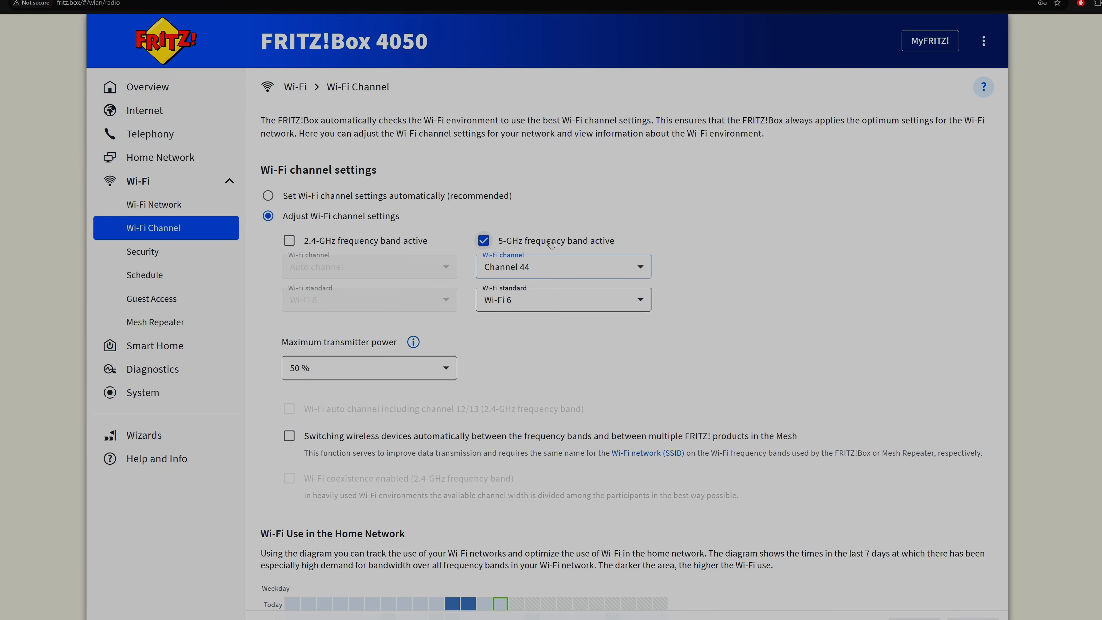
# View the available maximum transmitter power levels in the Wi-Fi channel settings.
pyautogui.scroll(-1, 295, 243)
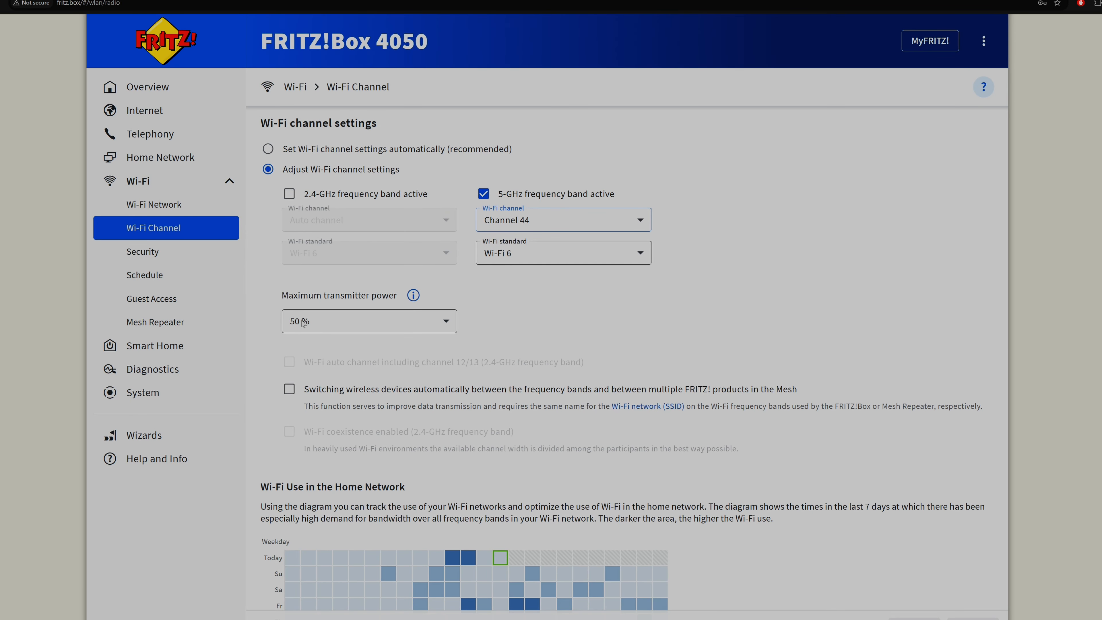
pyautogui.click(391, 325)
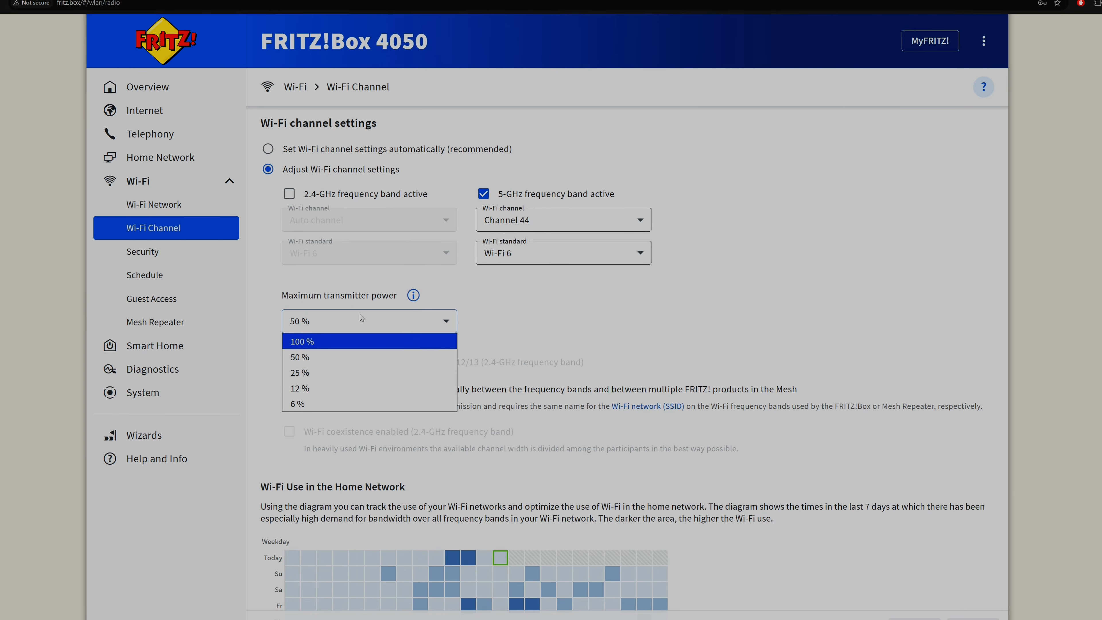
pyautogui.click(360, 323)
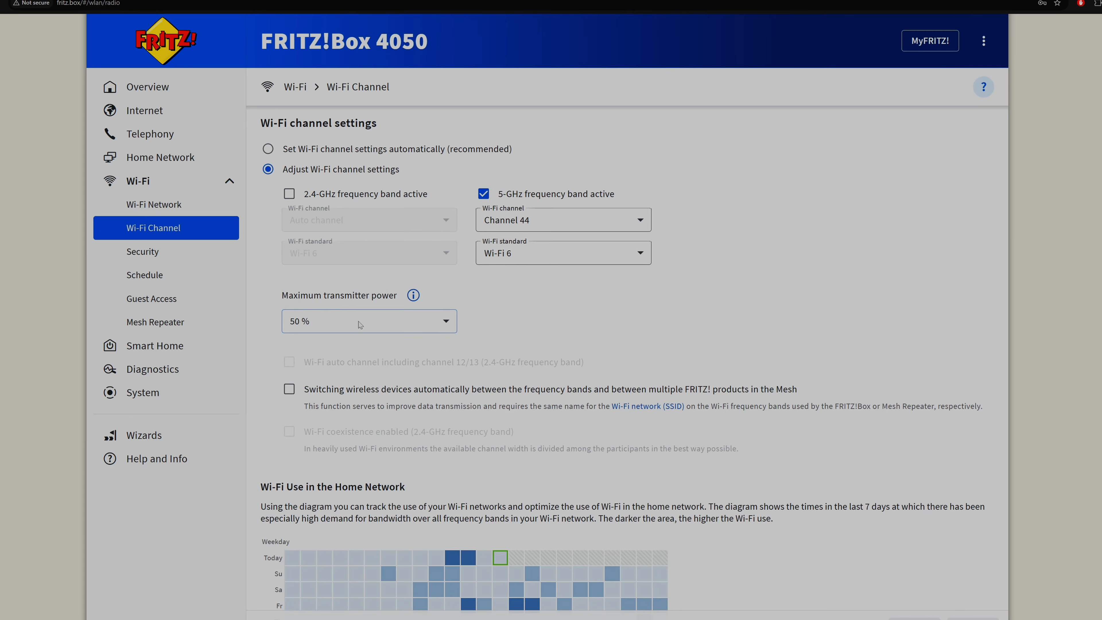
# View the WPA mode options in the Wi-Fi security settings.
pyautogui.click(184, 250)
pyautogui.click(461, 264)
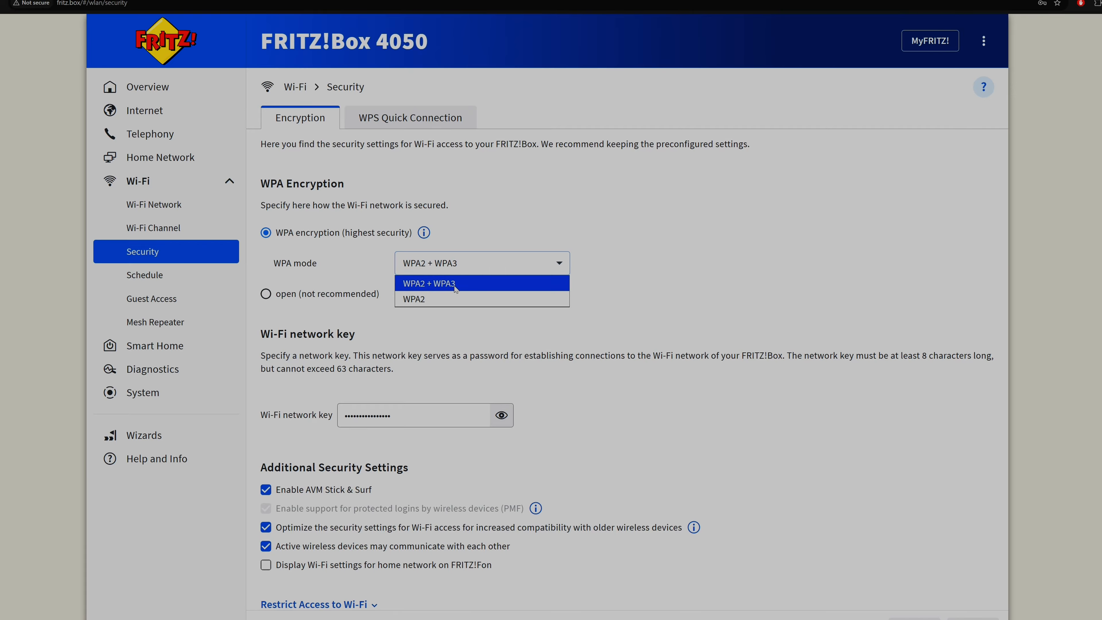
pyautogui.click(461, 263)
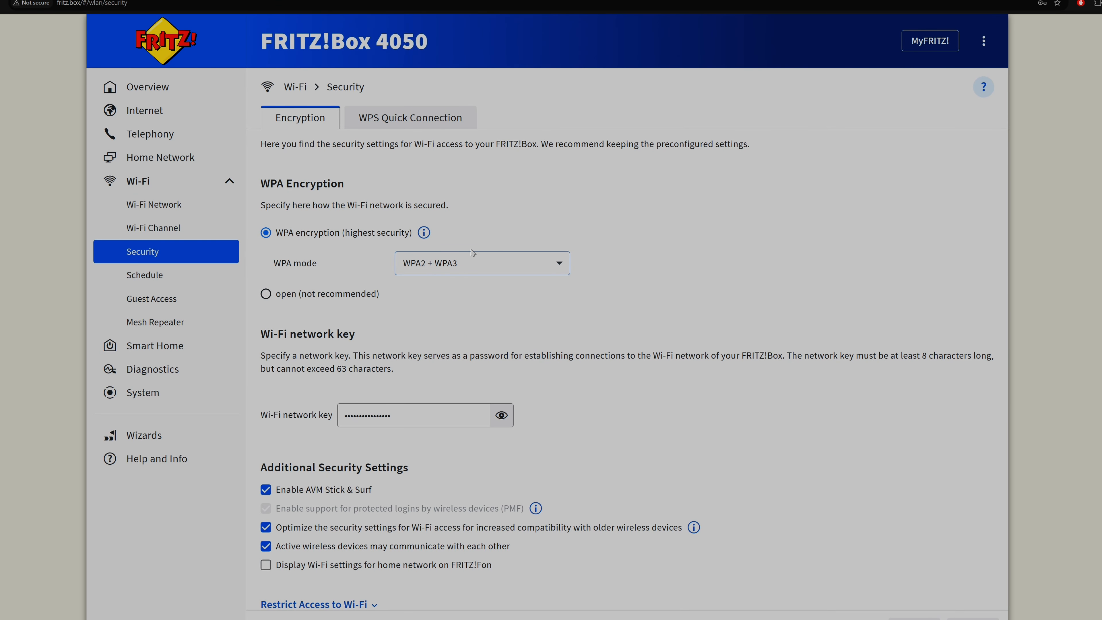
pyautogui.click(457, 264)
pyautogui.click(465, 250)
# Review the Wi-Fi schedule and guest access settings and the home network's media server page.
pyautogui.click(145, 274)
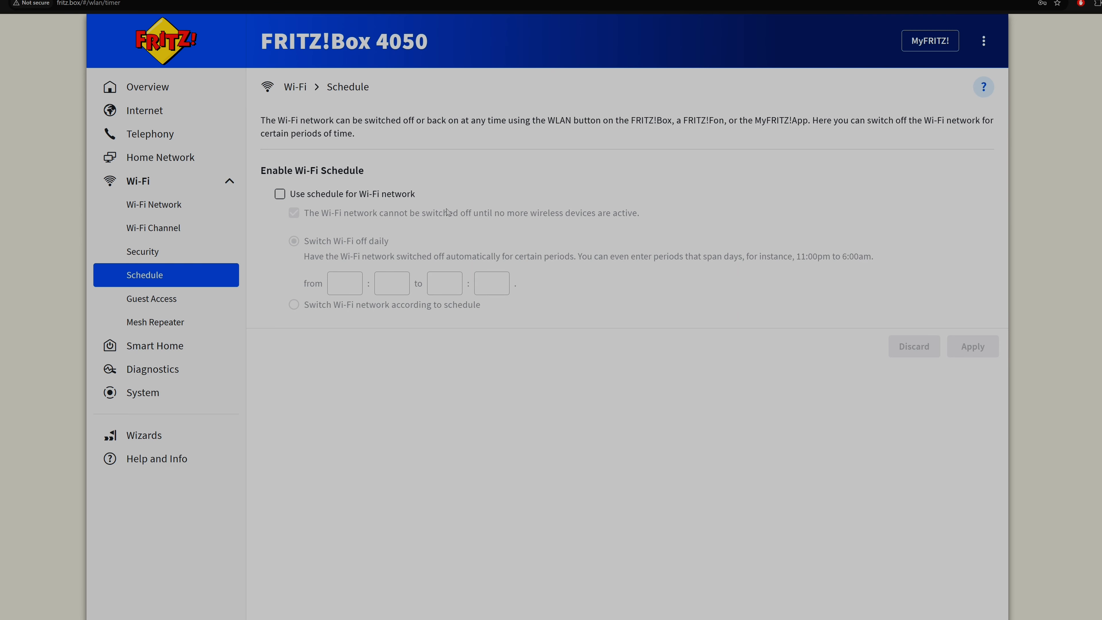
pyautogui.click(163, 305)
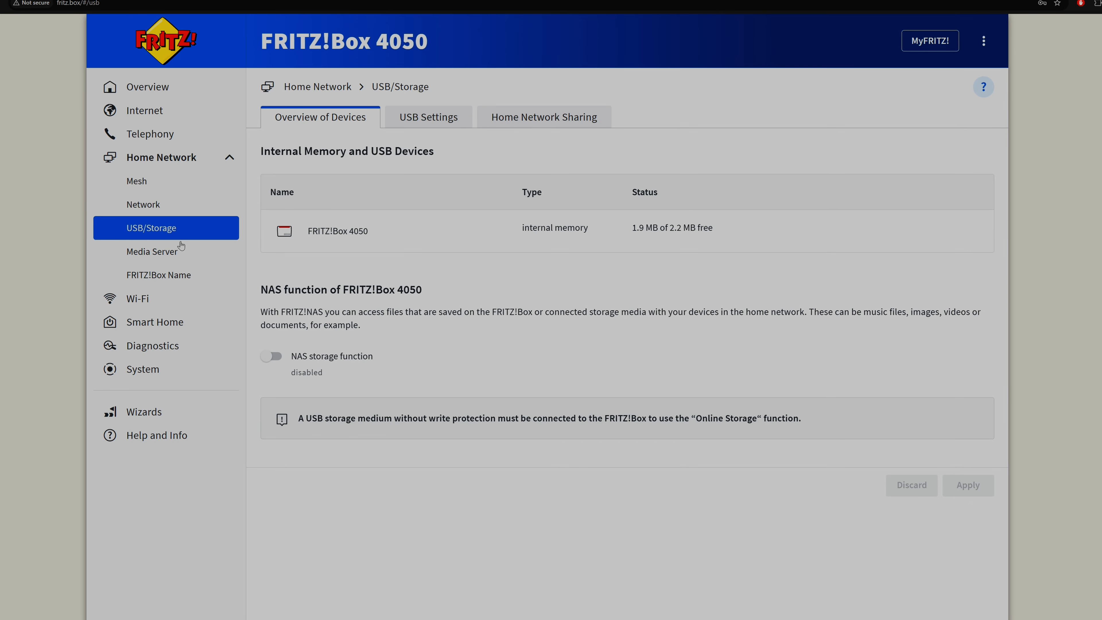
pyautogui.click(171, 253)
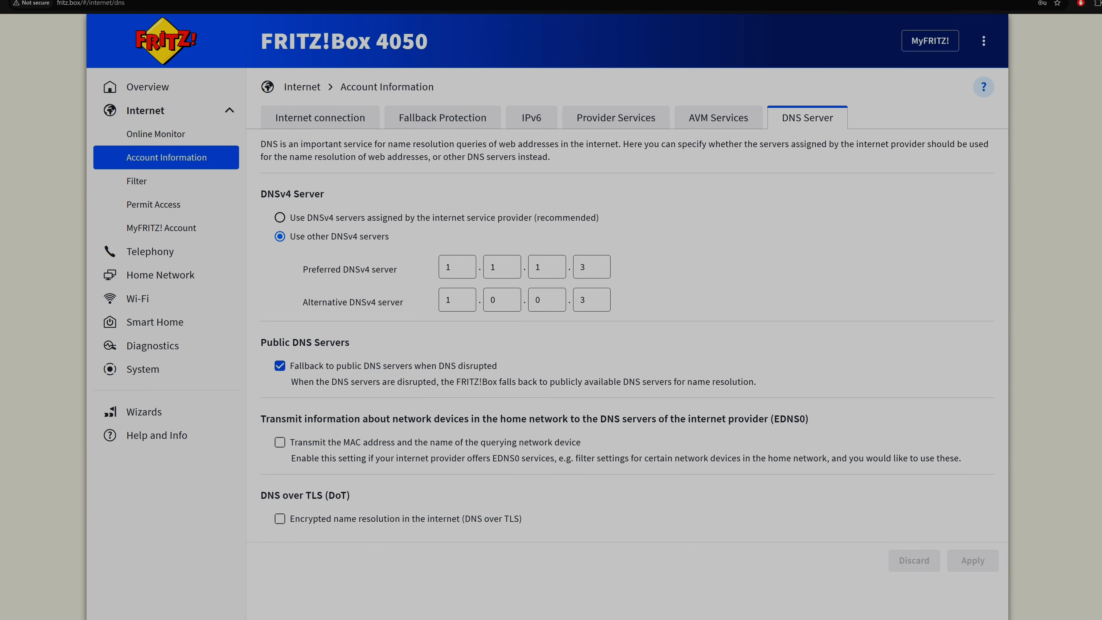